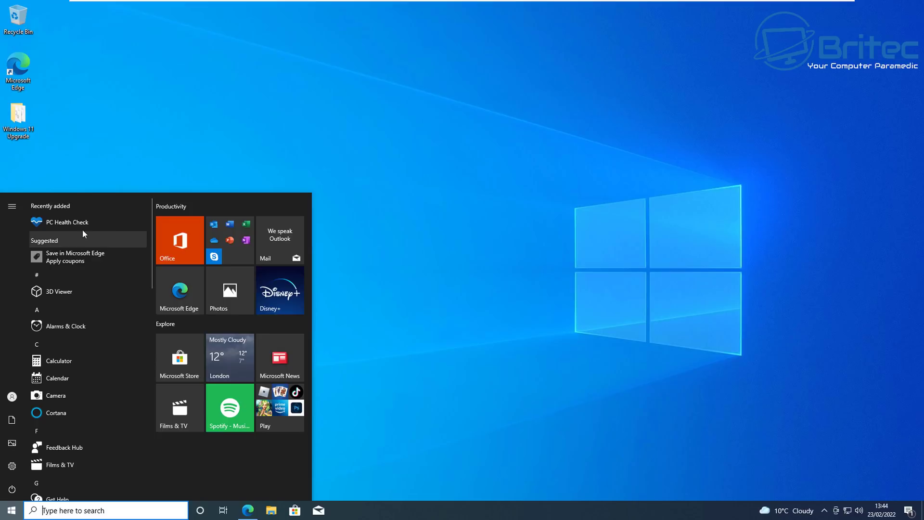
- Run the Windows 11 compatibility check in PC Health Check, and close the result and the app
left_click(81, 221)
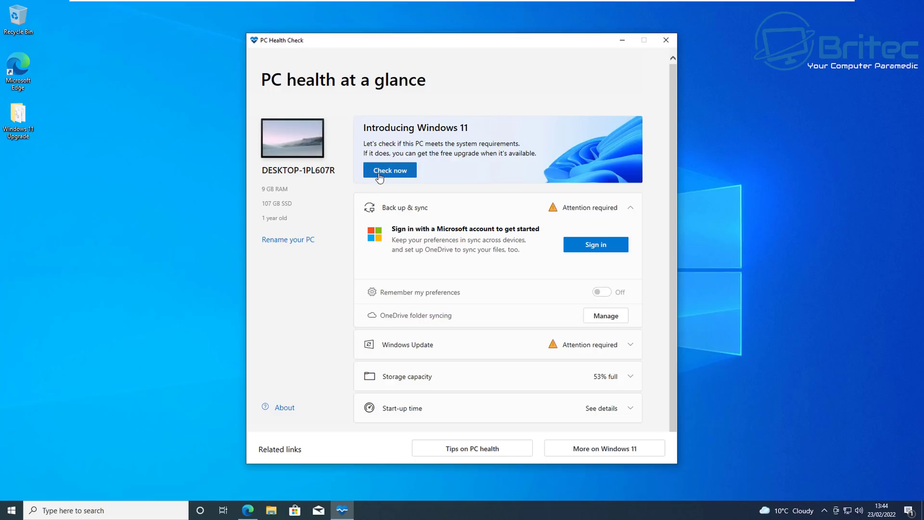
left_click(380, 178)
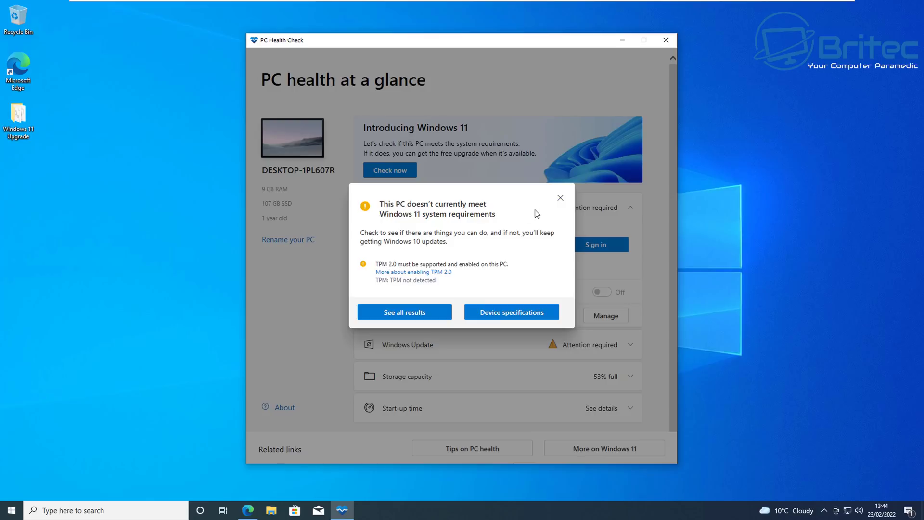
left_click(567, 194)
left_click(665, 36)
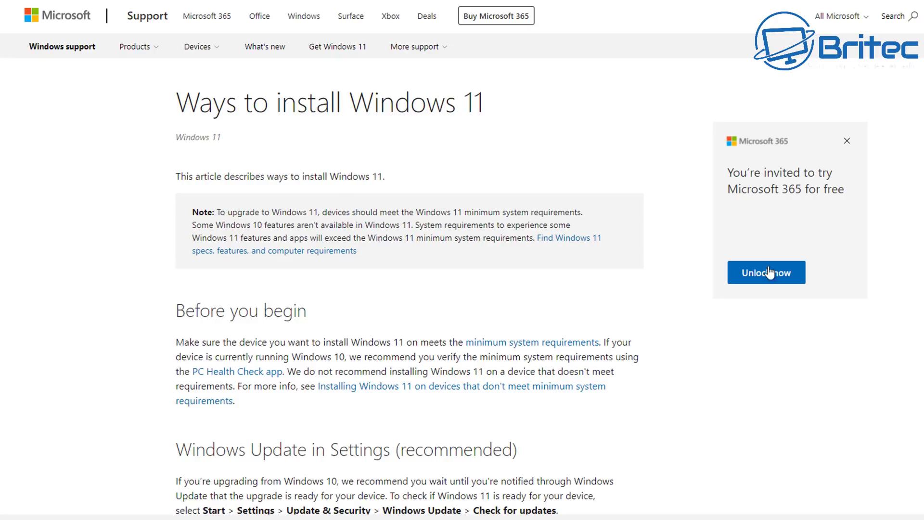
- Read the "Ways to install Windows 11" support article down to the registry values for bypassing the TPM and CPU check
scroll(819, 37, "down", 1)
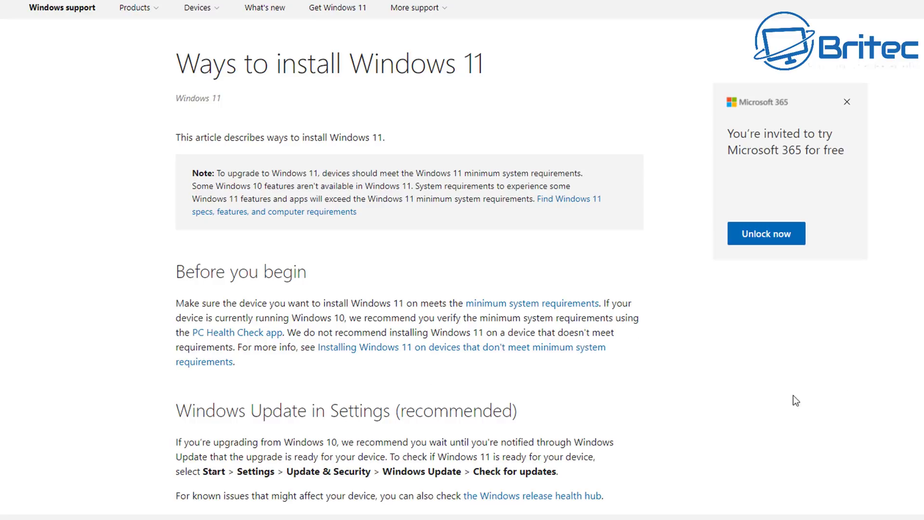
scroll(462, 259, "down", 7)
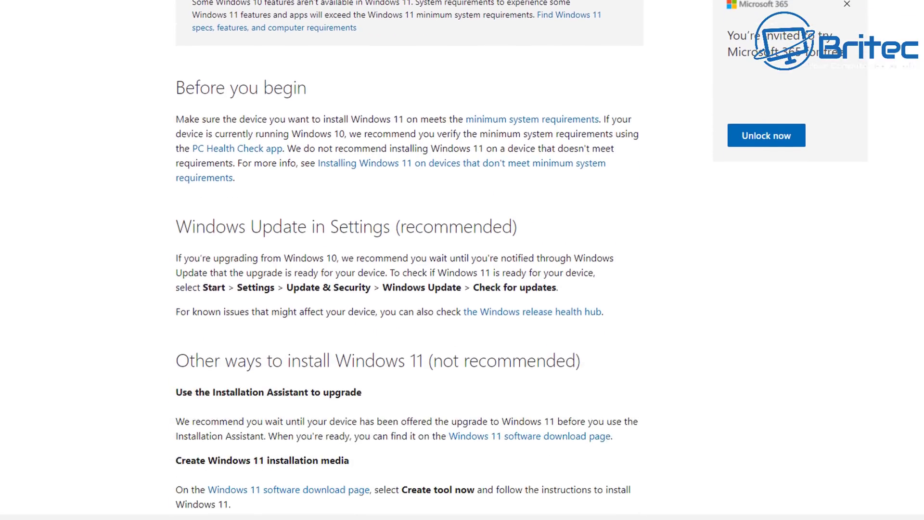
scroll(569, 206, "down", 2)
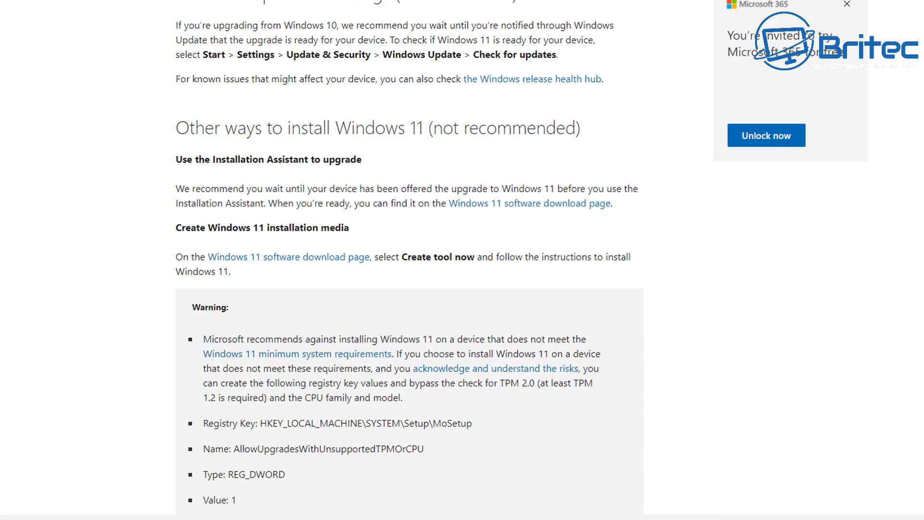
scroll(409, 258, "down", 6)
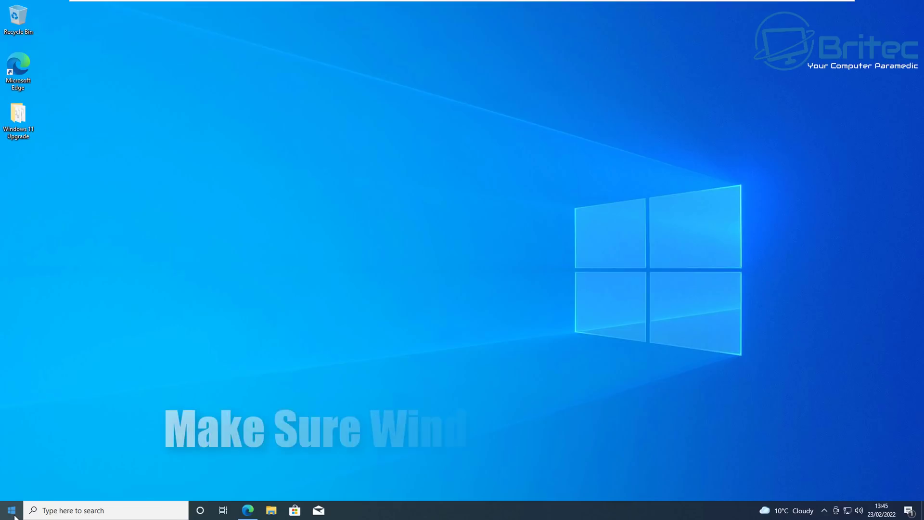
- Open the Windows Update page under Update & Security in the Windows settings
left_click(14, 514)
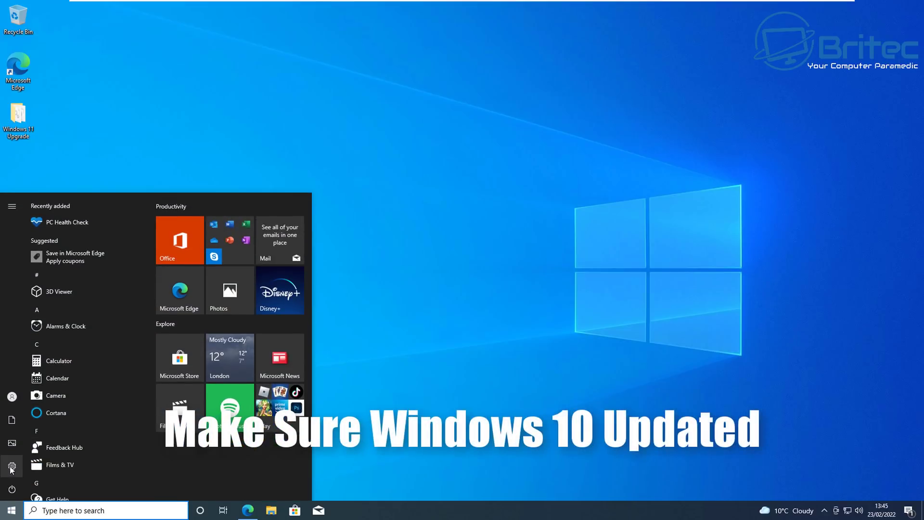
left_click(12, 466)
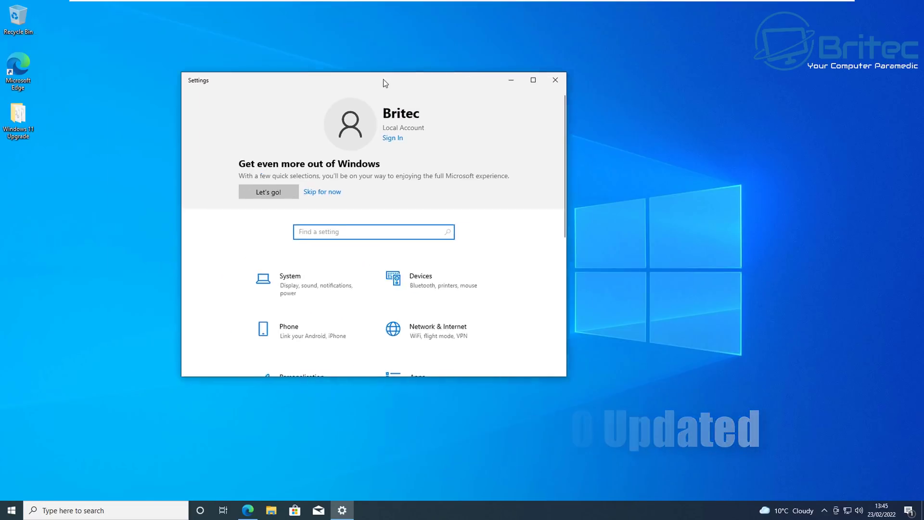
left_click_drag(385, 83, 472, 92)
scroll(526, 342, "down", 3)
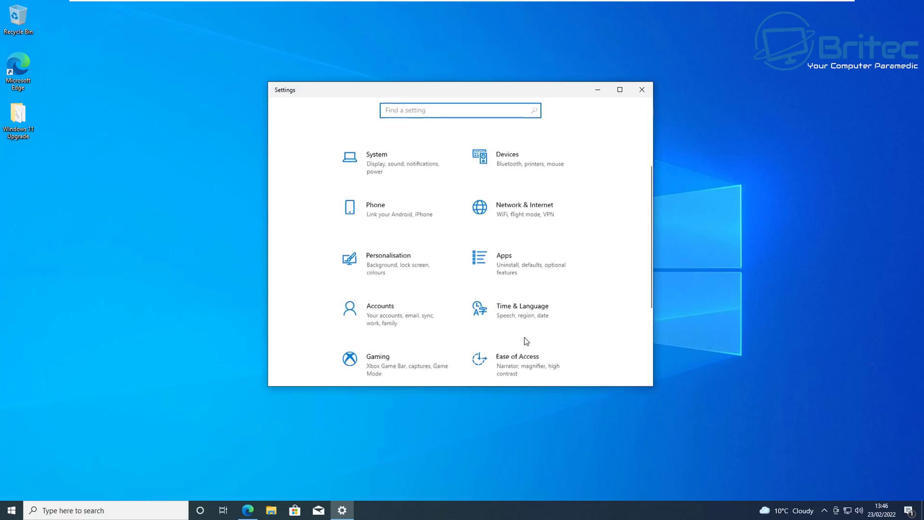
scroll(526, 342, "down", 3)
left_click(389, 325)
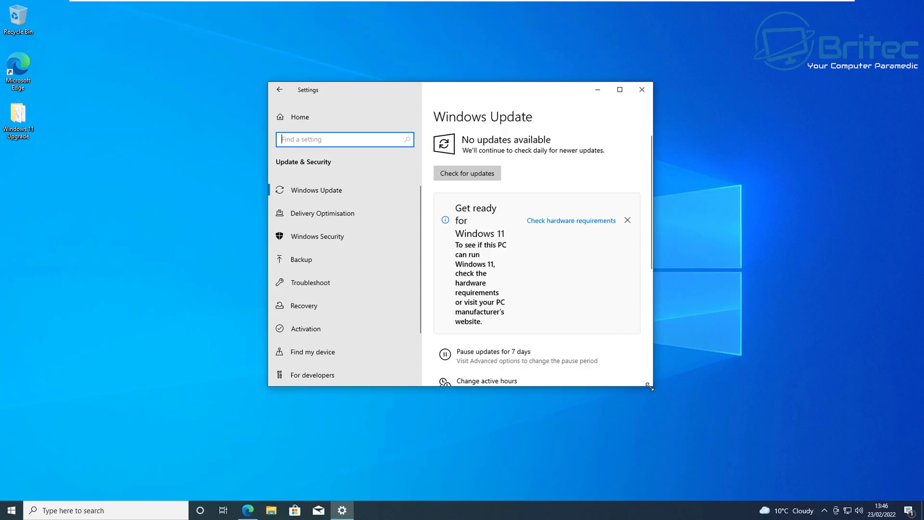
- Enlarge the Settings window, check for updates, and start installing the optional cumulative update preview KB5010415
left_click_drag(655, 387, 730, 413)
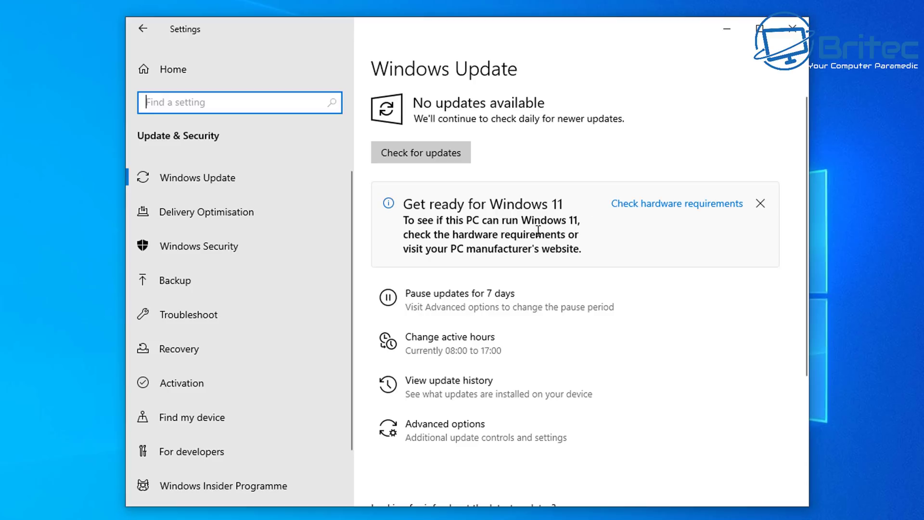
left_click(408, 152)
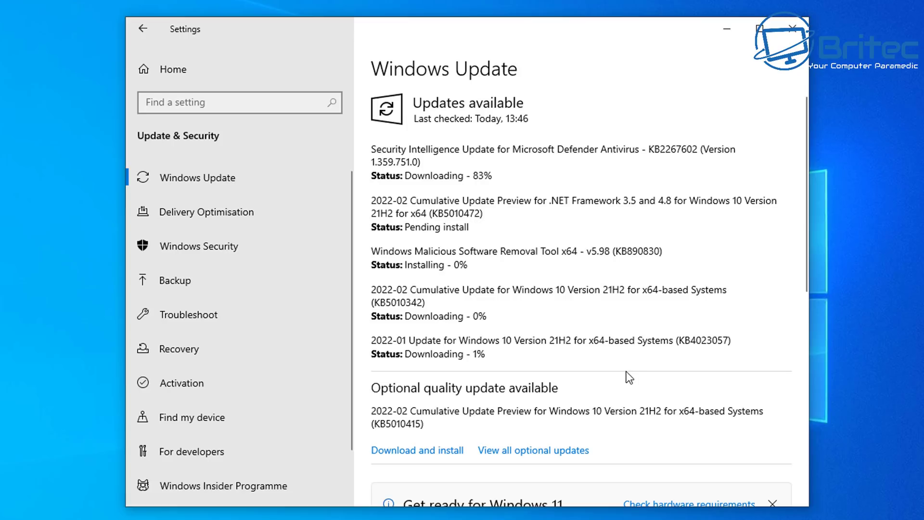
left_click(449, 445)
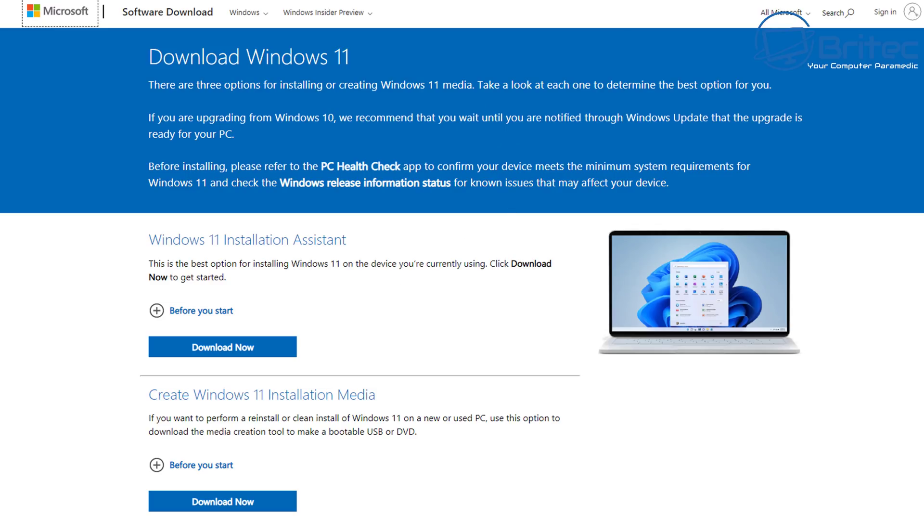
- On the Windows 11 download page, choose the Windows 11 (multi-edition ISO) disk image and request its download
scroll(462, 259, "down", 8)
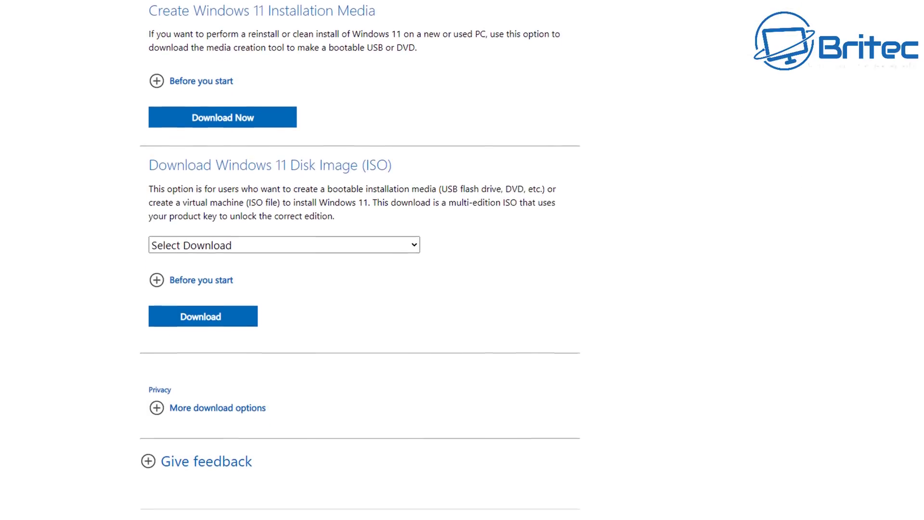
scroll(350, 191, "down", 2)
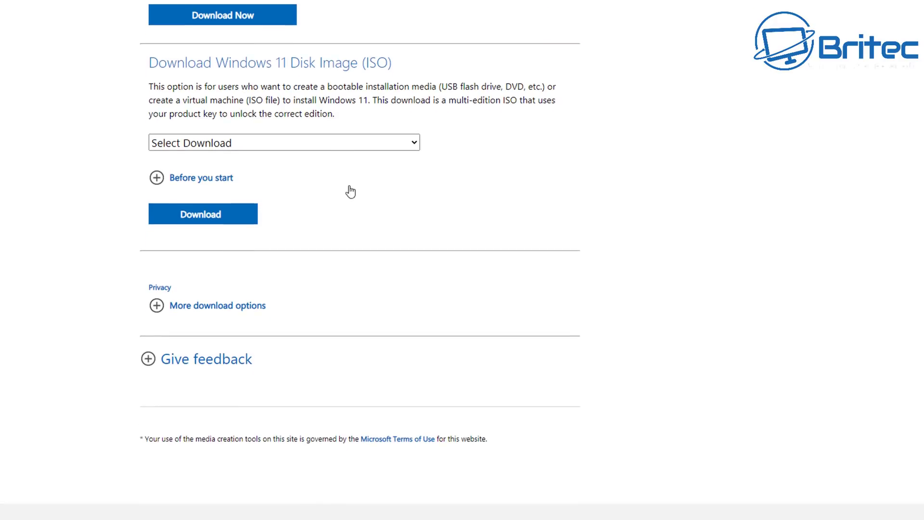
left_click(327, 142)
left_click(276, 177)
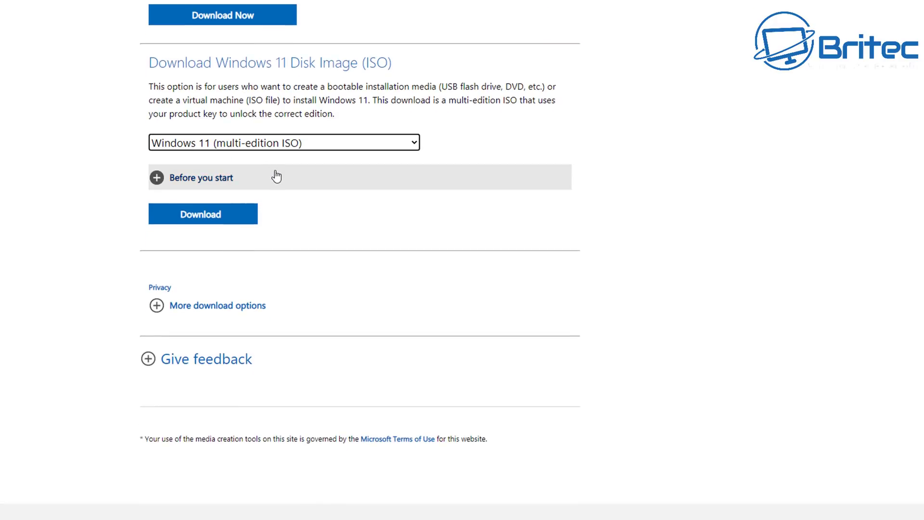
left_click(186, 219)
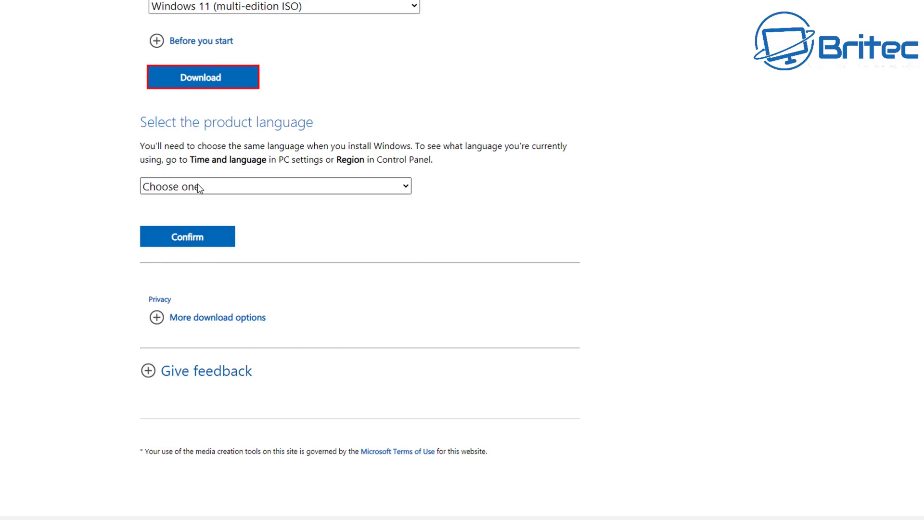
- Confirm English as the product language and start the 64-bit Windows 11 ISO download
left_click(198, 186)
left_click(204, 360)
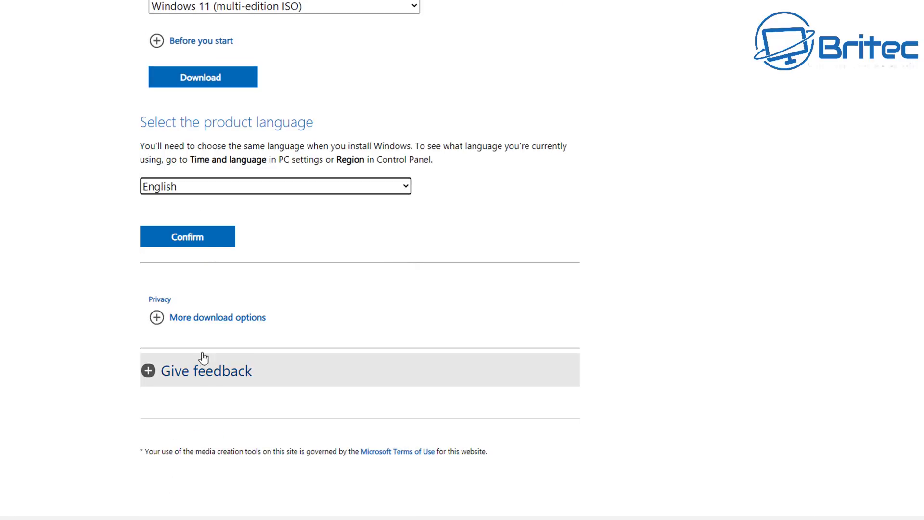
left_click(201, 238)
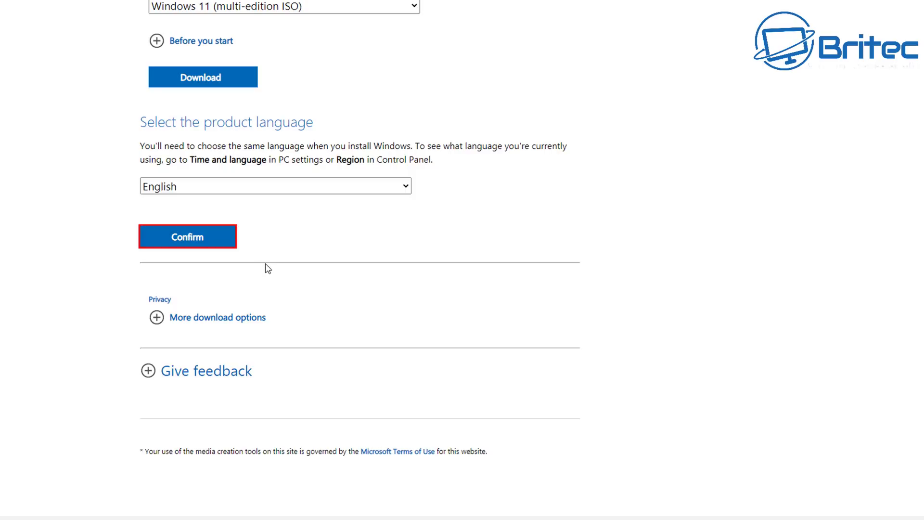
scroll(264, 266, "down", 2)
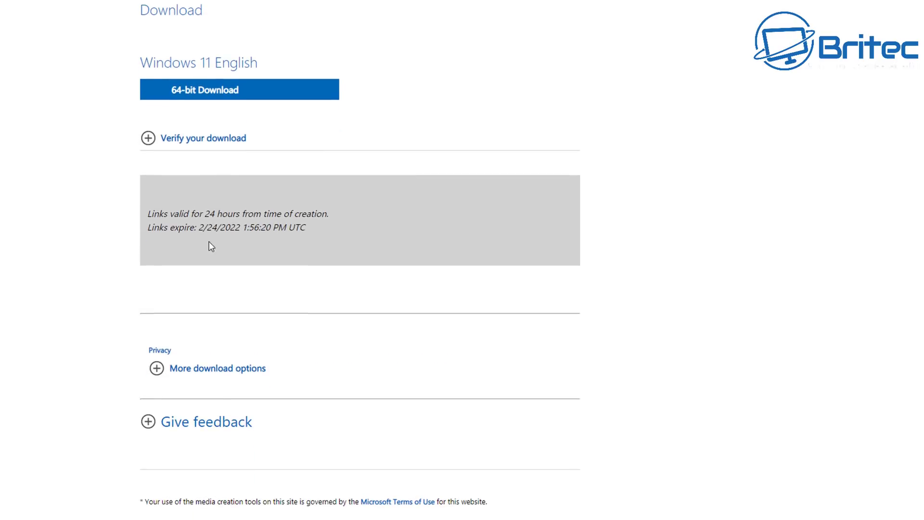
left_click(219, 96)
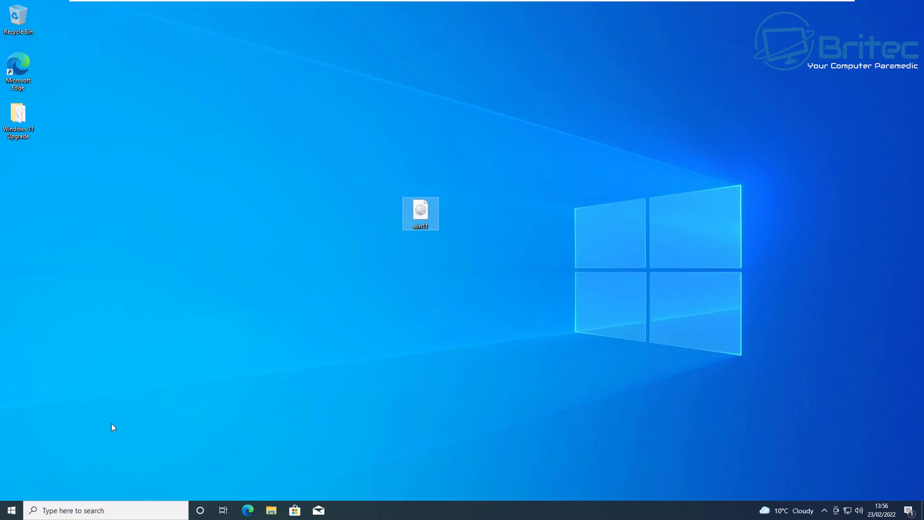
- Search for regedit, launch Registry Editor with permission to make changes, and move its window clear of the desktop icons
left_click(60, 510)
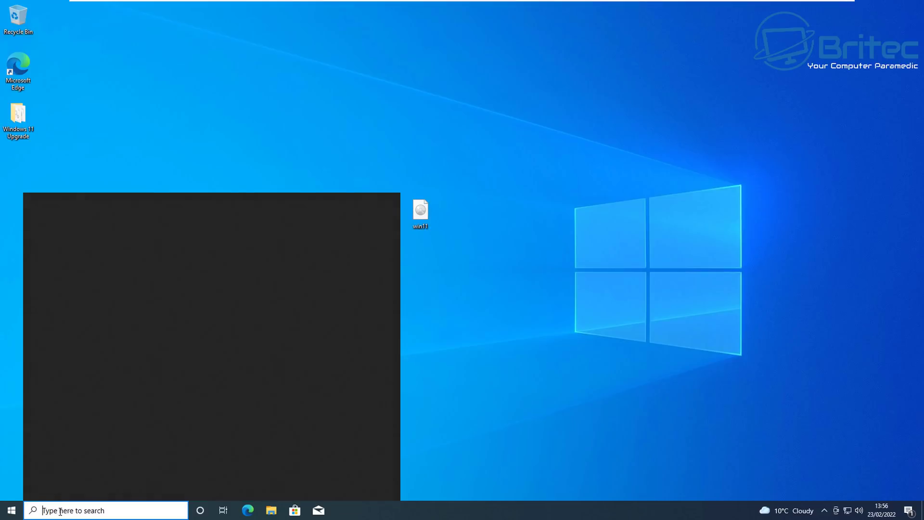
type("regedit")
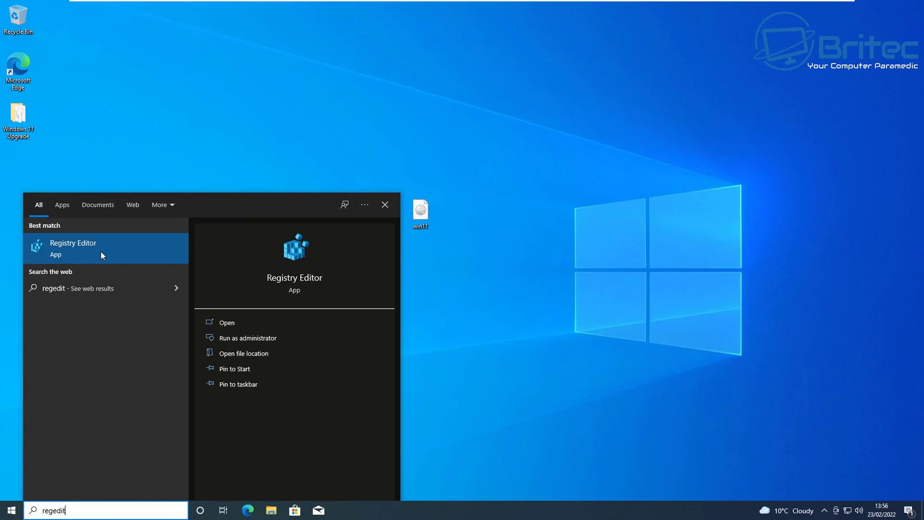
left_click(100, 251)
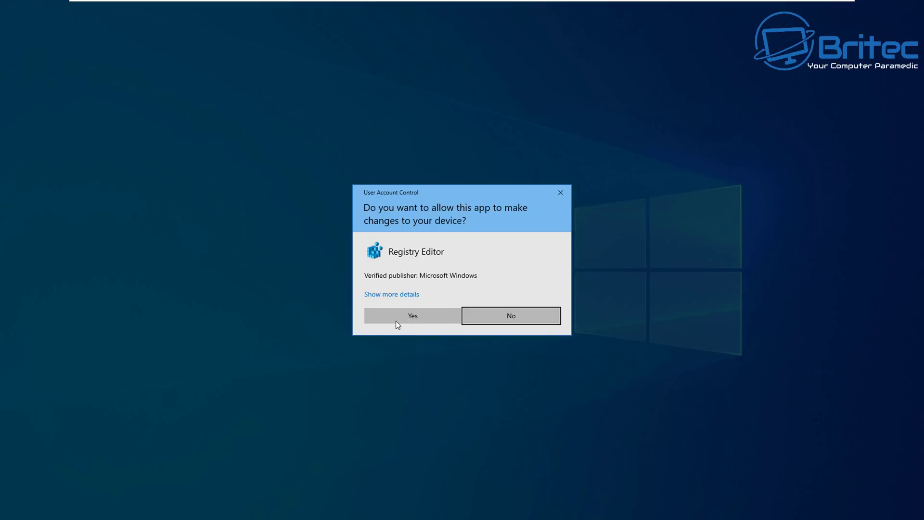
left_click(398, 319)
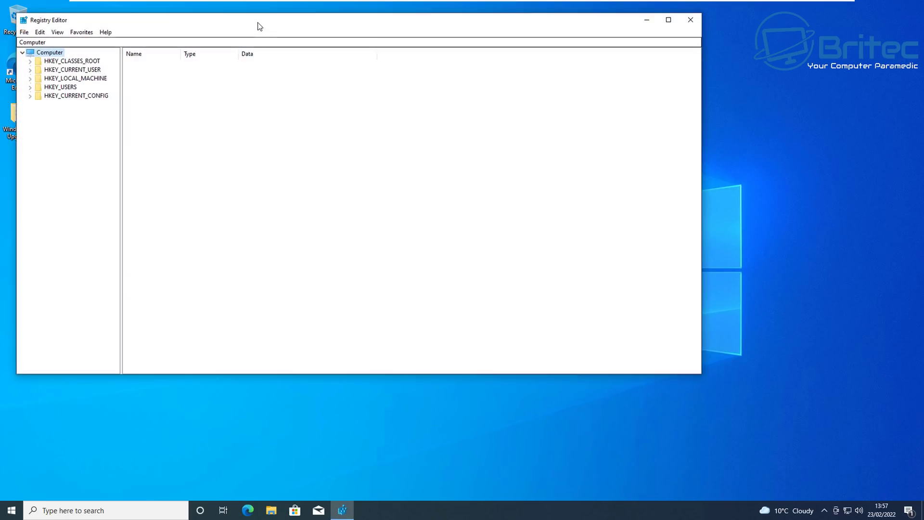
left_click_drag(259, 26, 369, 67)
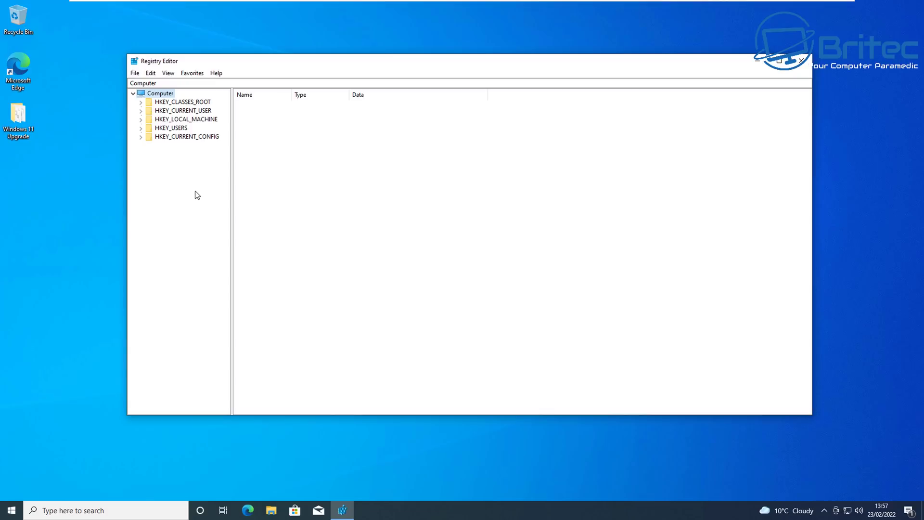
- Browse to and expand the registry key HKEY_LOCAL_MACHINE\SYSTEM\Setup\MoSetup
left_click(169, 120)
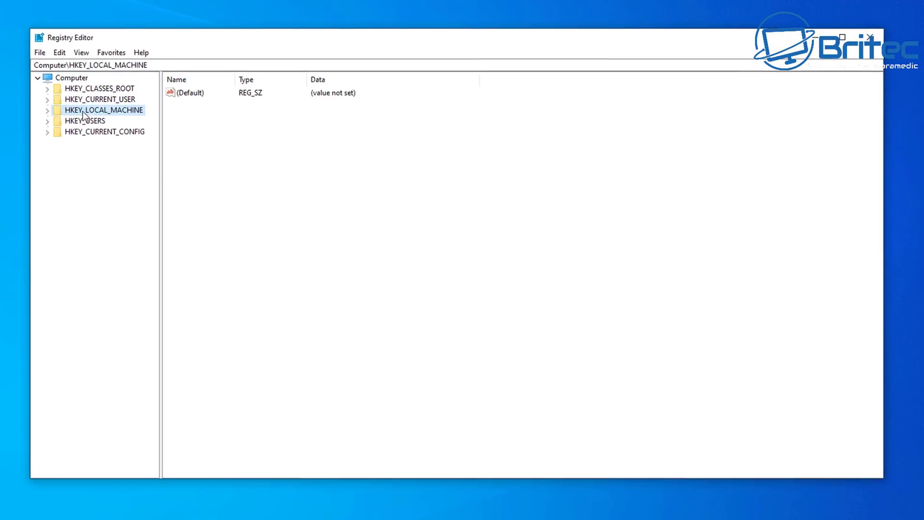
left_click(47, 111)
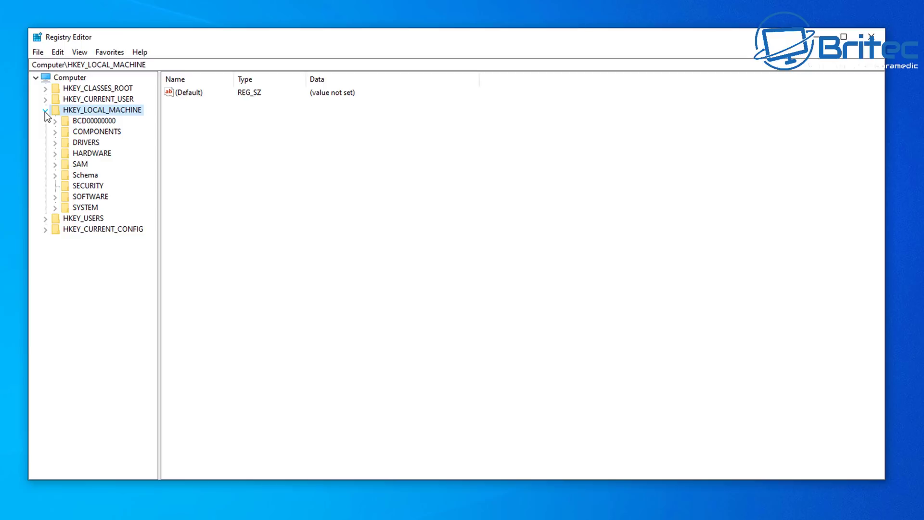
left_click(88, 209)
left_click(54, 207)
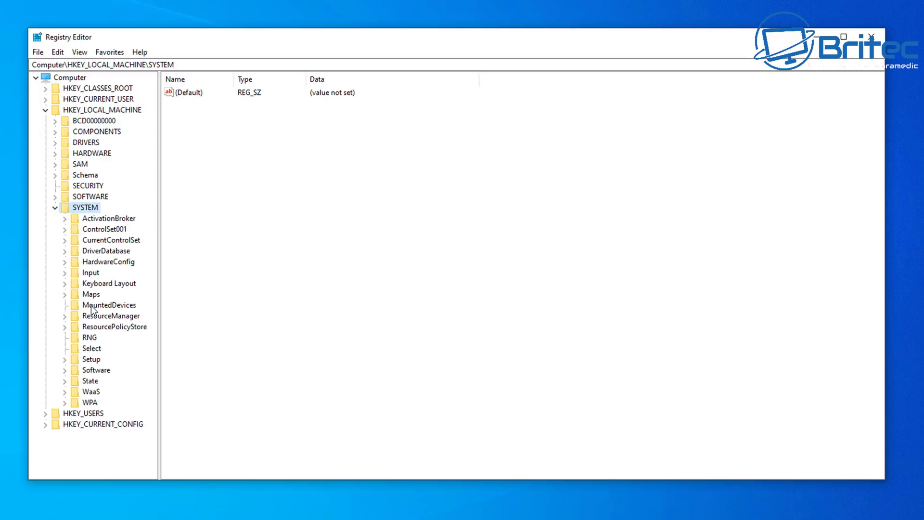
left_click(95, 360)
left_click(65, 359)
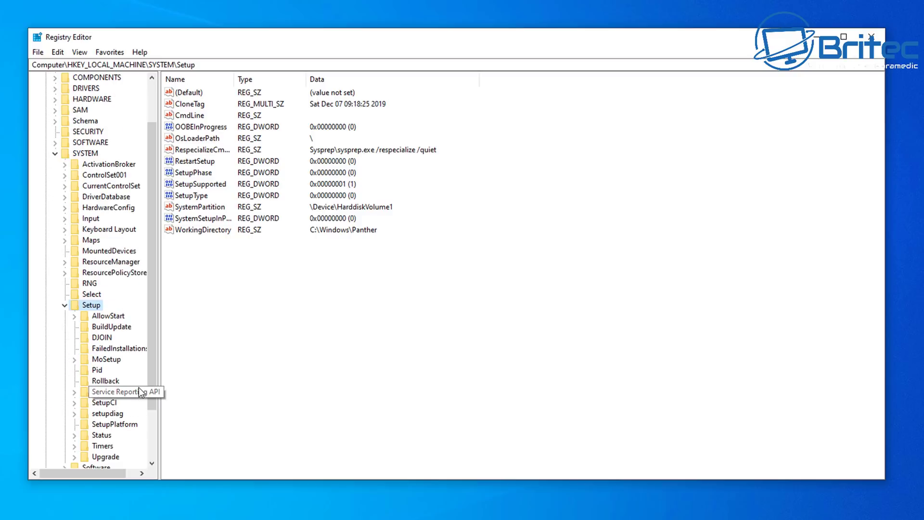
scroll(127, 392, "down", 1)
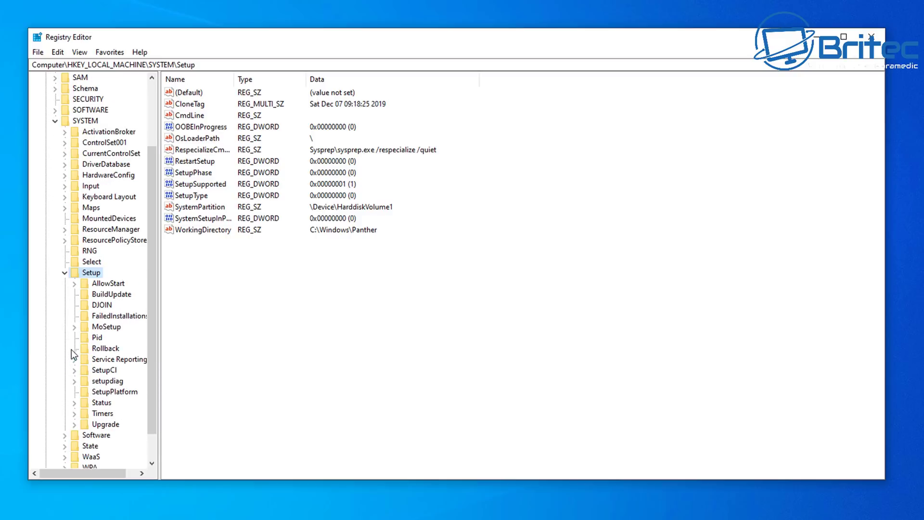
left_click(107, 328)
left_click(75, 327)
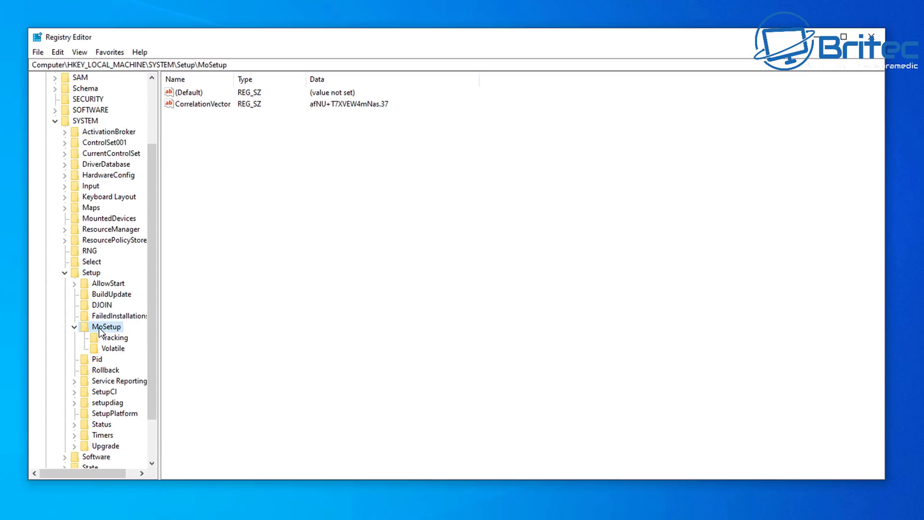
- Create a DWORD (32-bit) value named AllowUpgradesWithUnsupportedTPMOrCPU in the MoSetup key
right_click(202, 153)
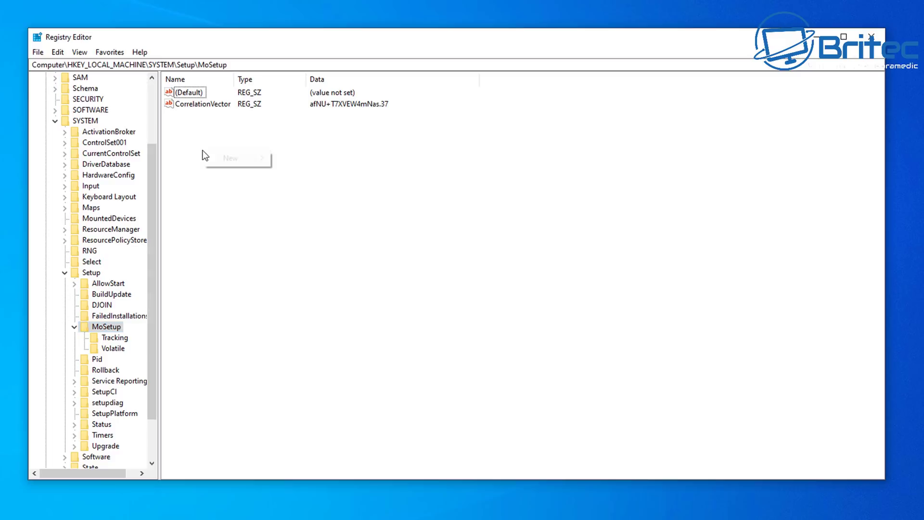
mouse_move(233, 155)
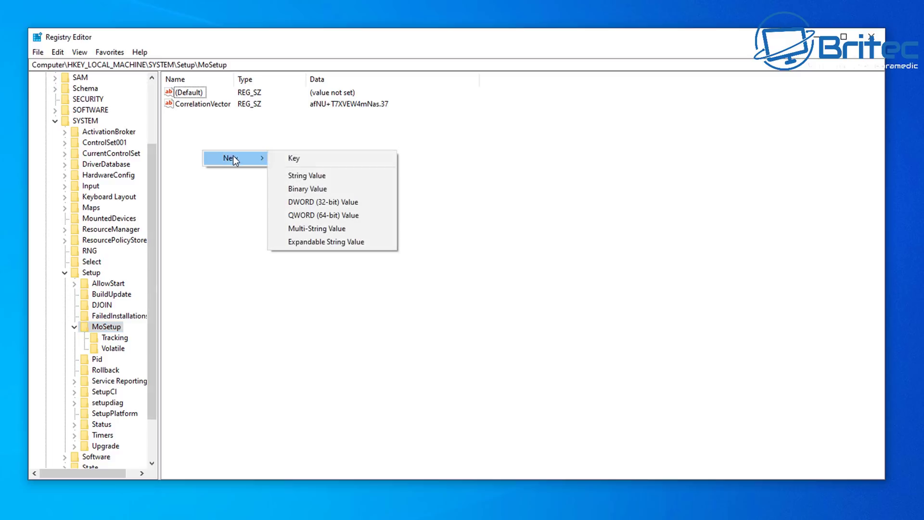
left_click(325, 202)
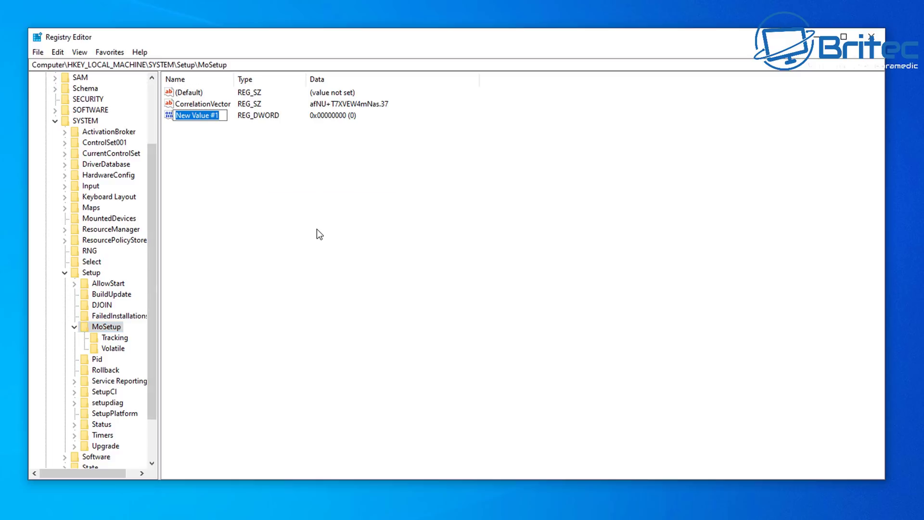
left_click(209, 115)
key("ctrl+a")
type("A")
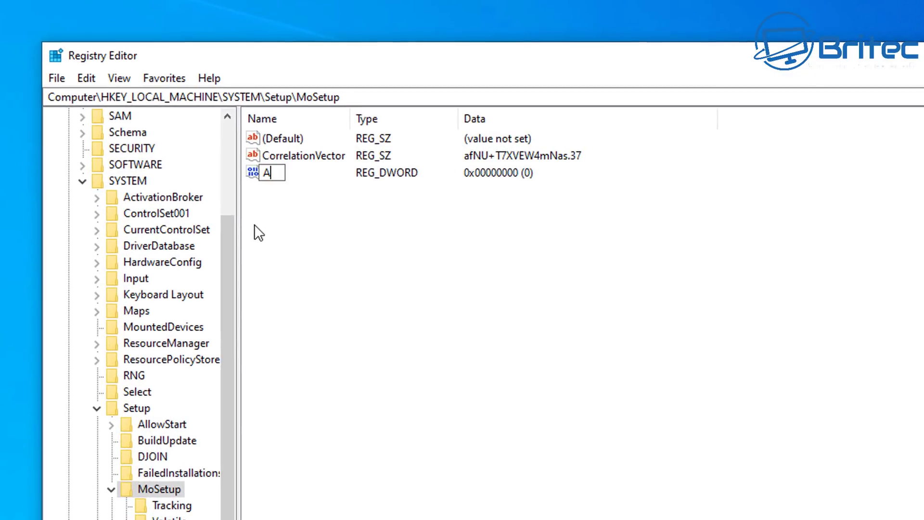
type("llowUpgrades")
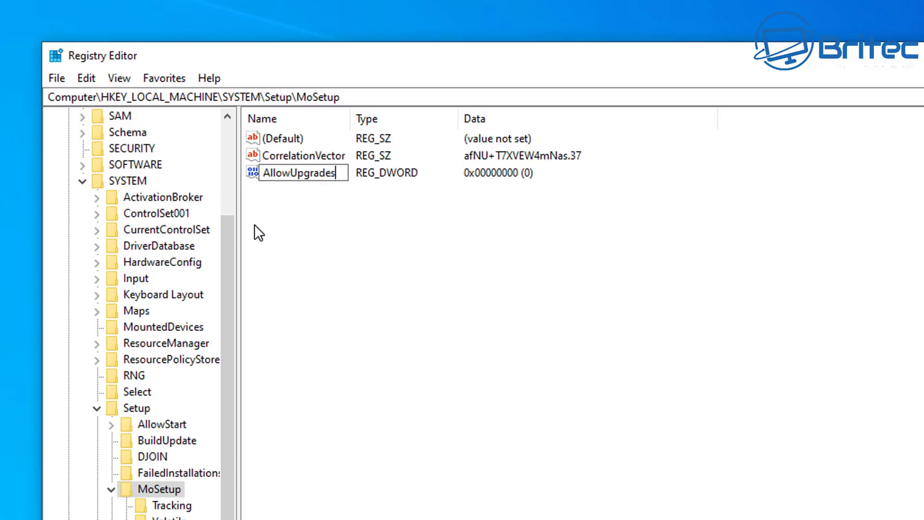
type("WithUn")
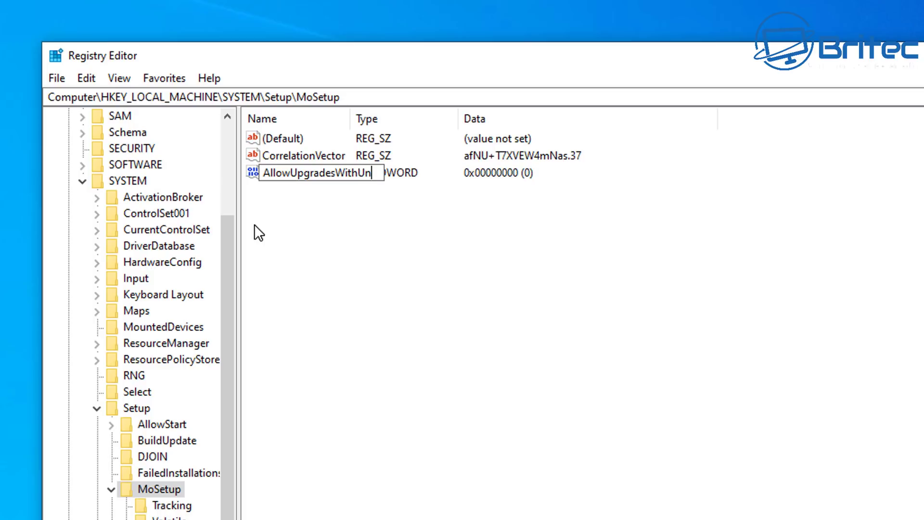
type("supported")
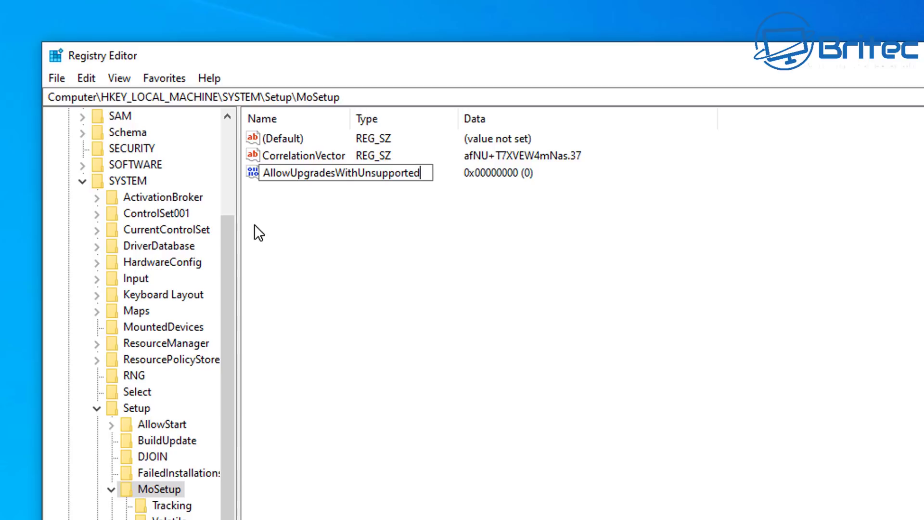
type("TPMO")
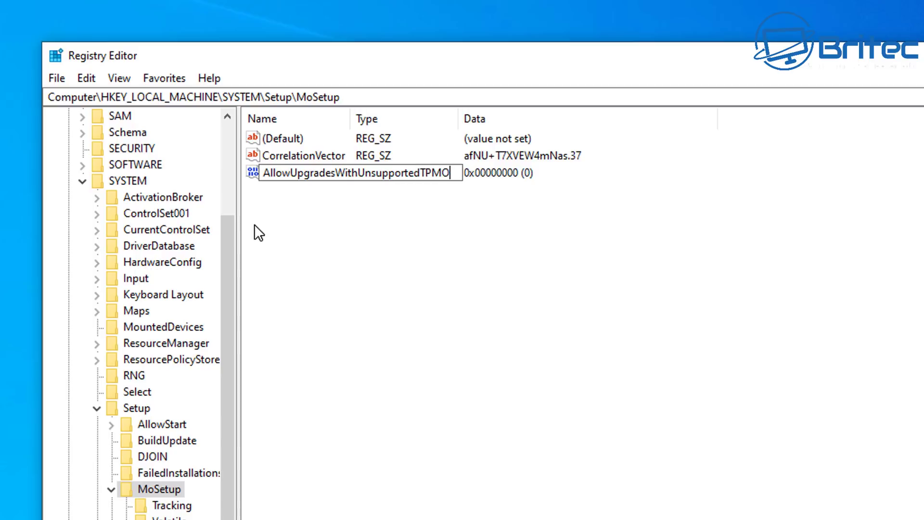
type("rCPU")
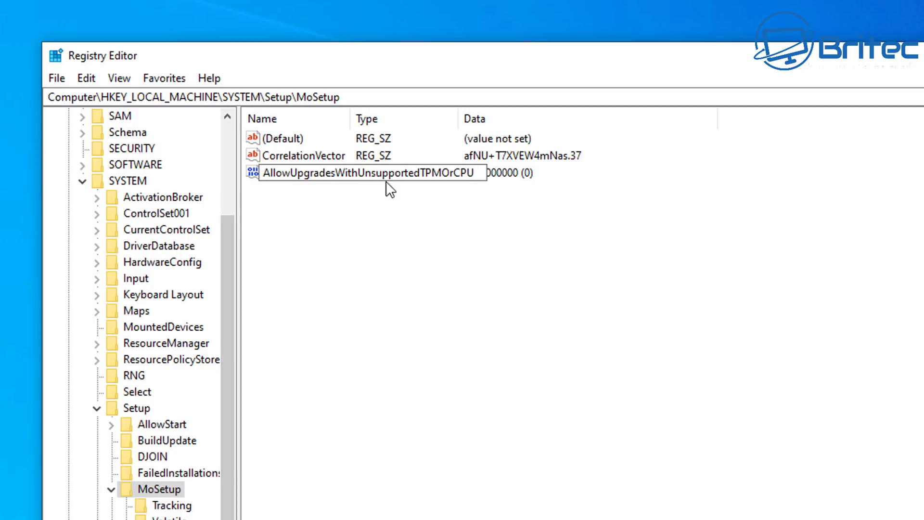
key("Return")
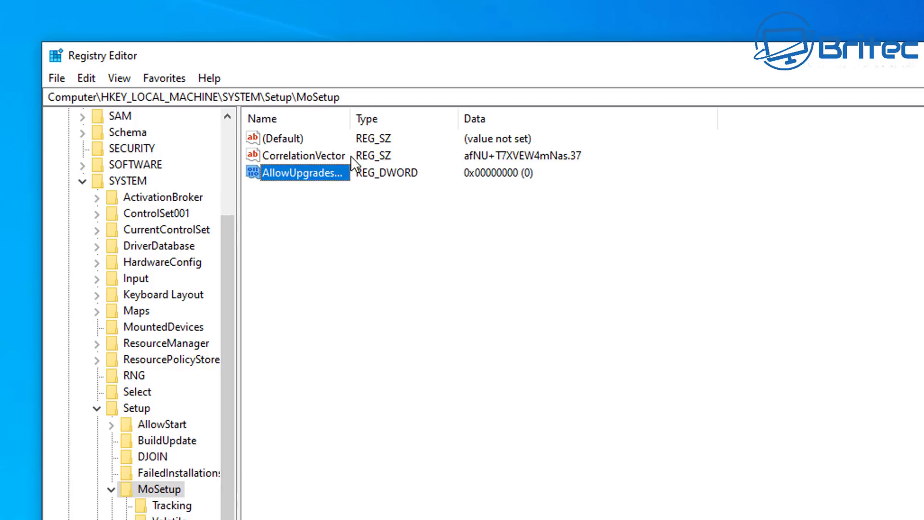
- Set the AllowUpgradesWithUnsupportedTPMOrCPU value data to 1 and widen the Name column to fit the full name
double_click(305, 174)
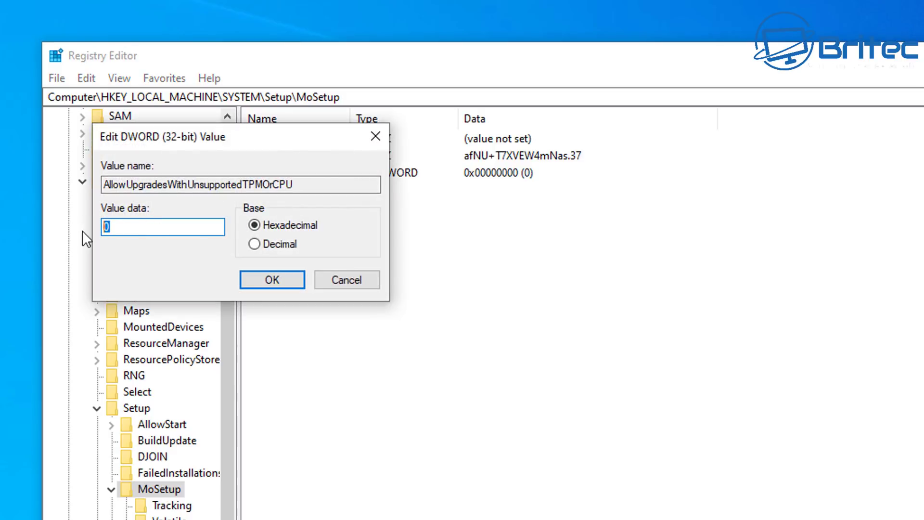
left_click(271, 278)
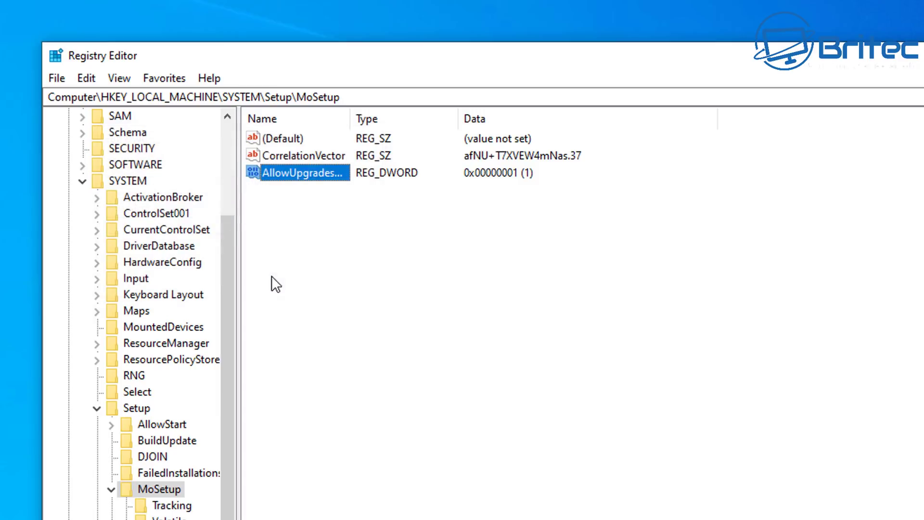
left_click_drag(350, 120, 502, 139)
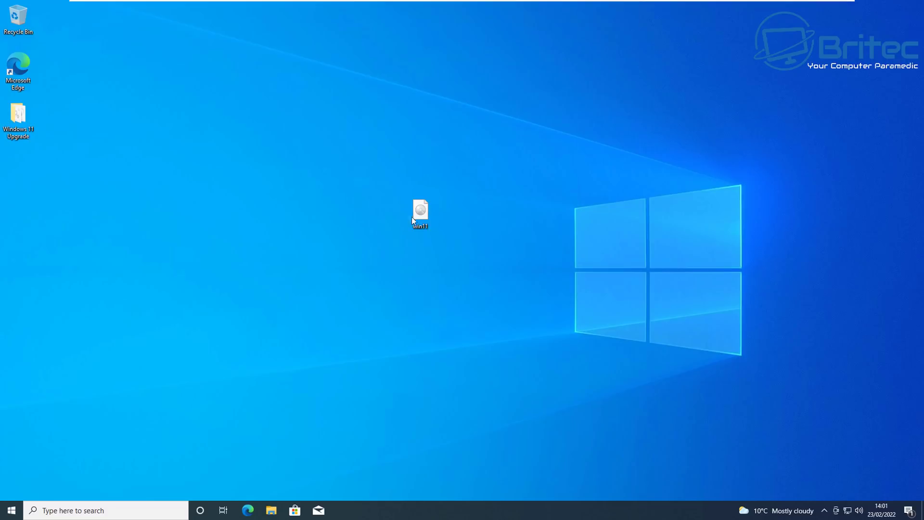
- Mount the win11 disc image from the desktop and launch its setup application with permission to make changes
right_click(420, 211)
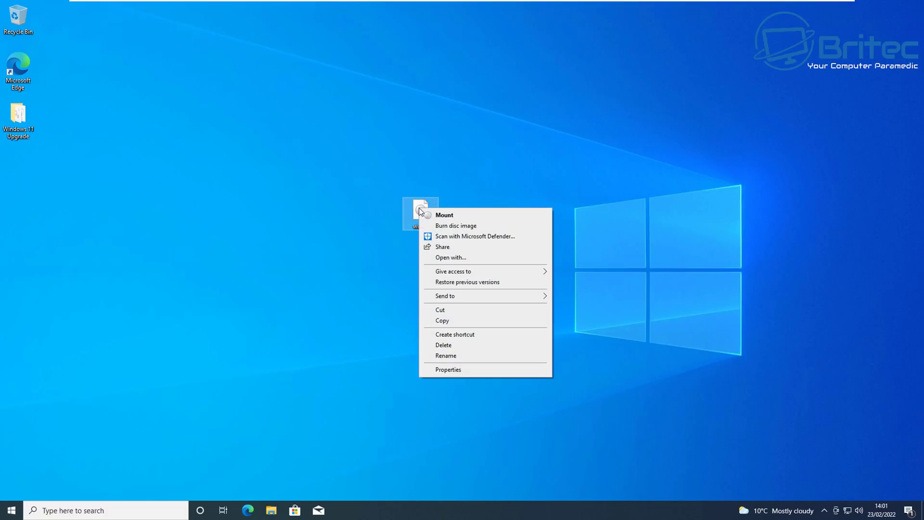
left_click(441, 218)
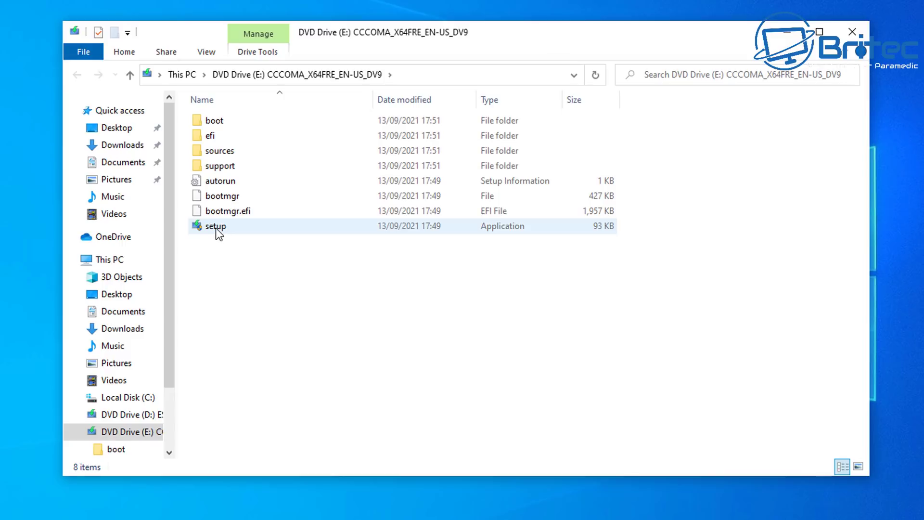
double_click(238, 229)
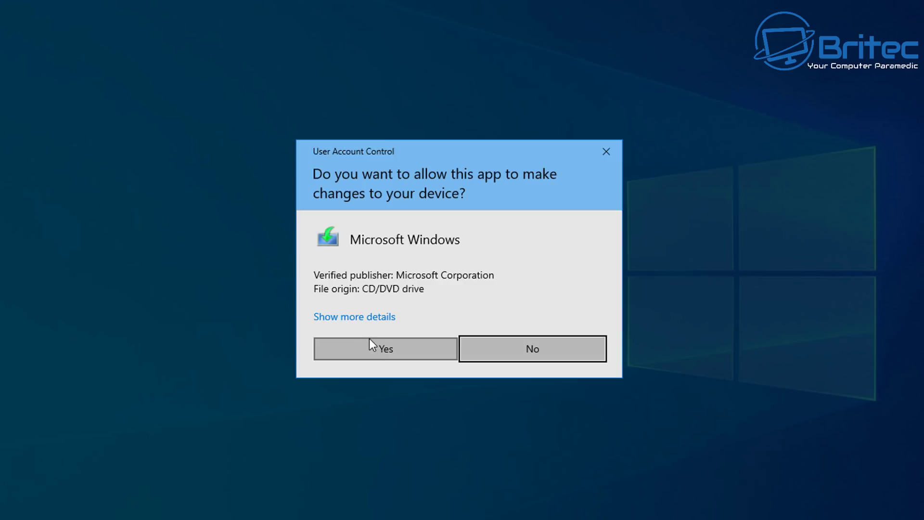
left_click(380, 353)
left_click(787, 38)
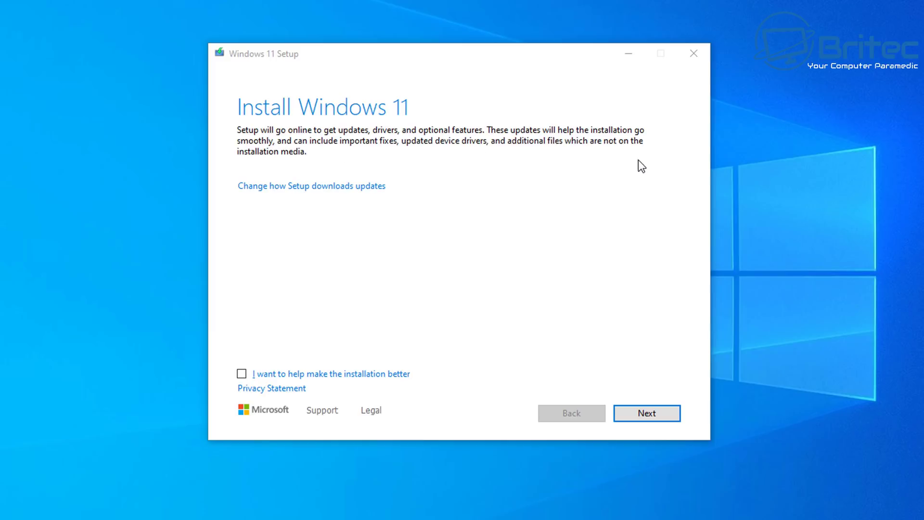
- Set Windows 11 Setup to download updates "Not right now", opt in to helping make the installation better, and continue
left_click(326, 188)
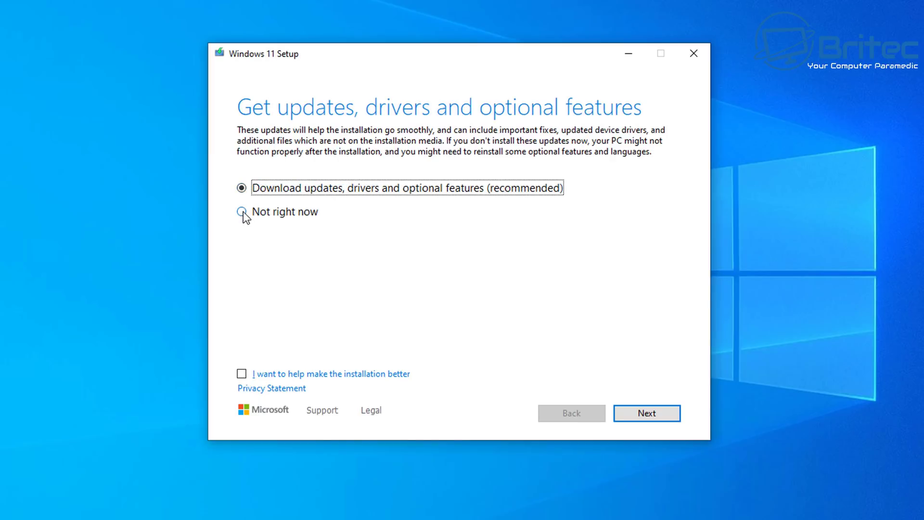
left_click(241, 211)
left_click(241, 373)
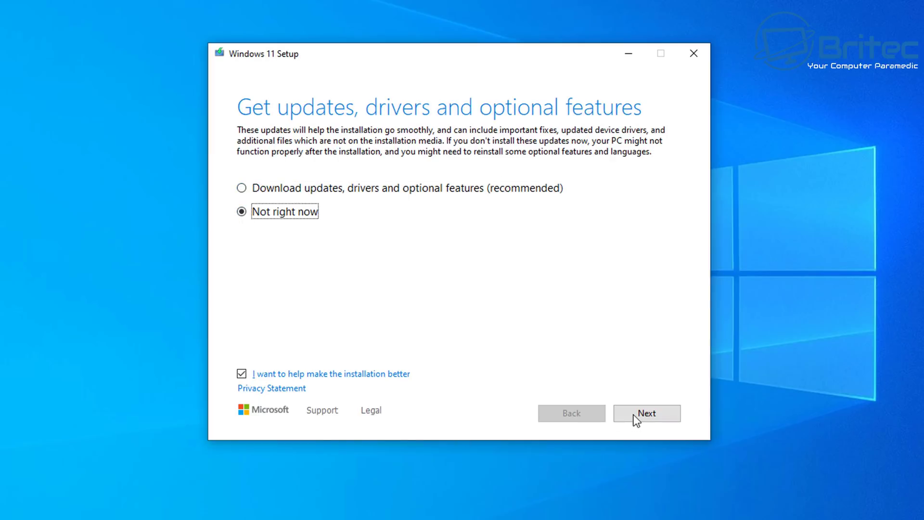
left_click(646, 413)
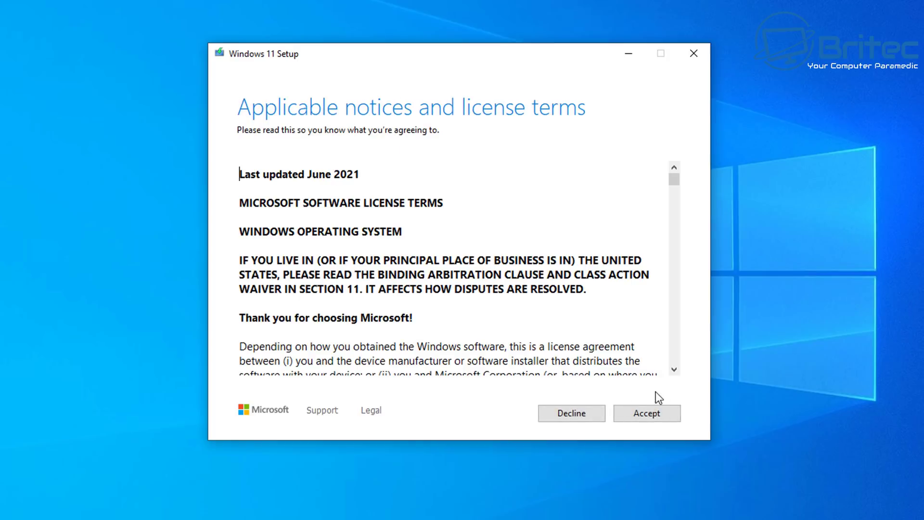
- Accept the license terms and the display language change, and start installing Windows 11 Pro with personal files and apps kept
left_click(650, 413)
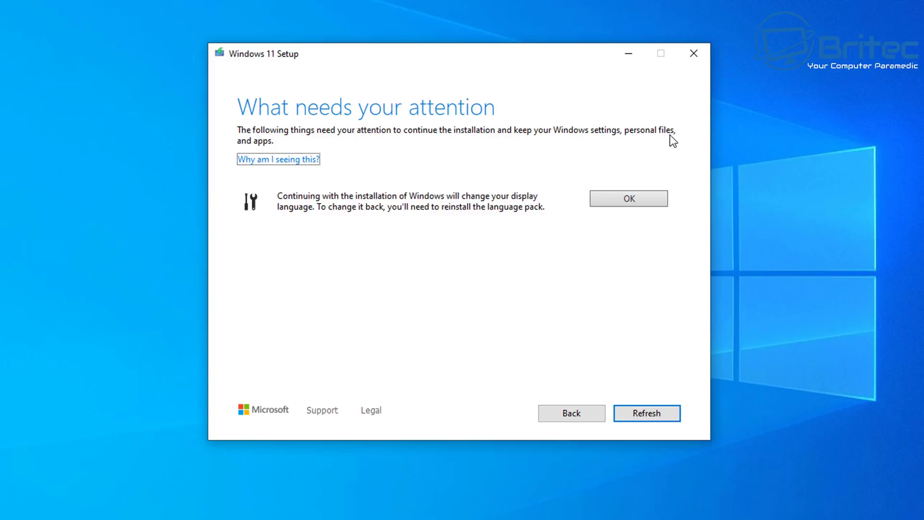
left_click(610, 201)
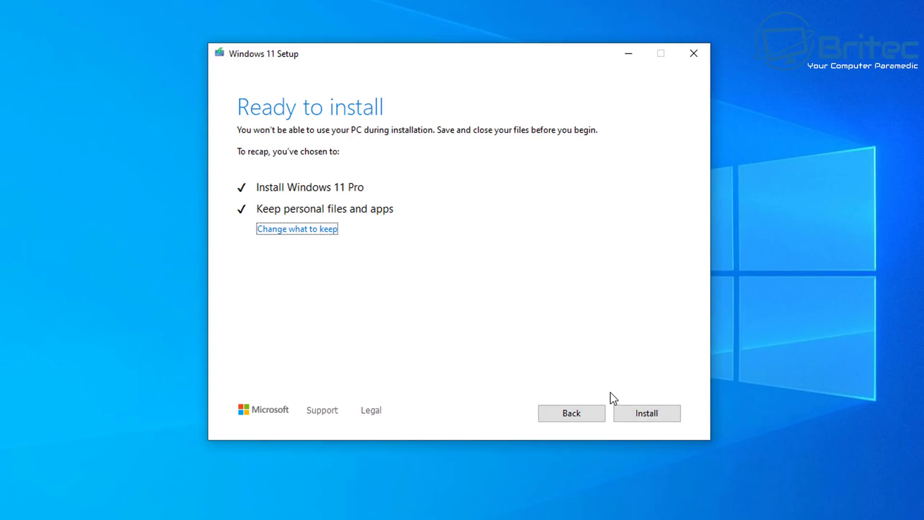
left_click(650, 417)
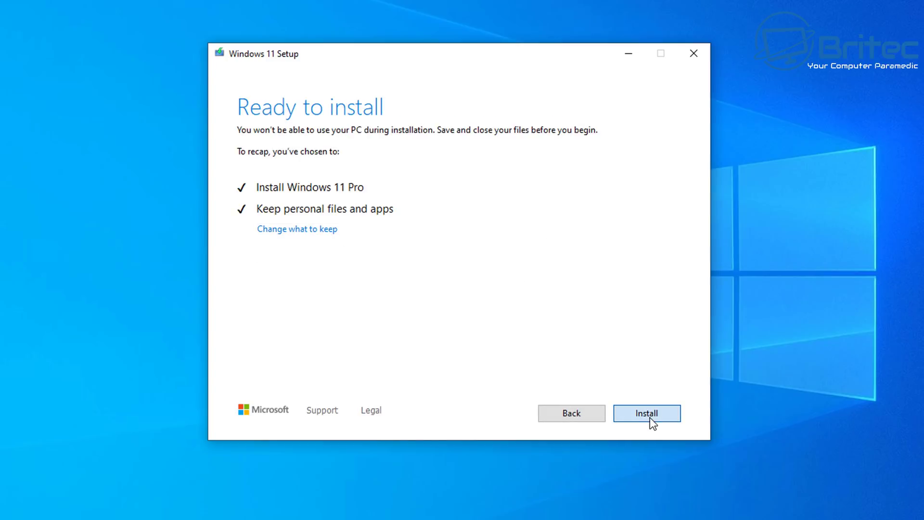